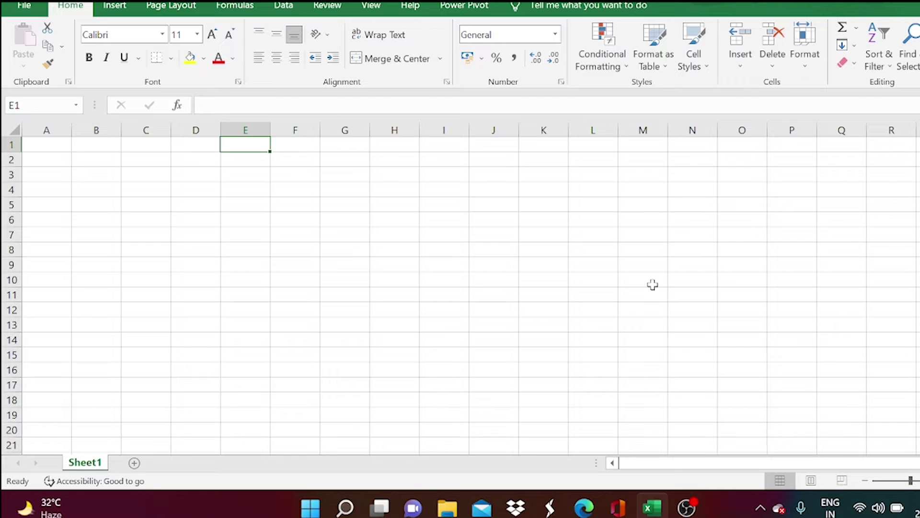
Enter the title 'Monthly Budget' in cell C3 of the blank sheet
{"action": "left_click", "coordinate": [422, 313]}
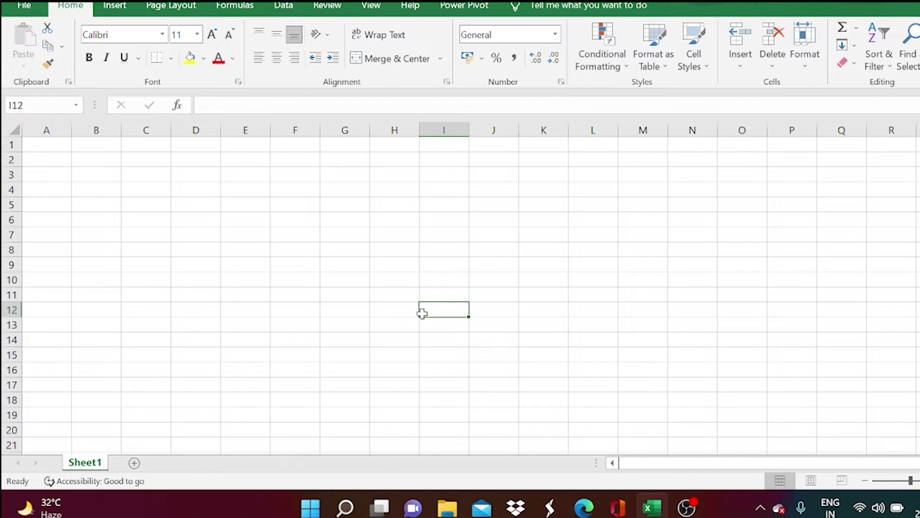
{"action": "left_click", "coordinate": [229, 201]}
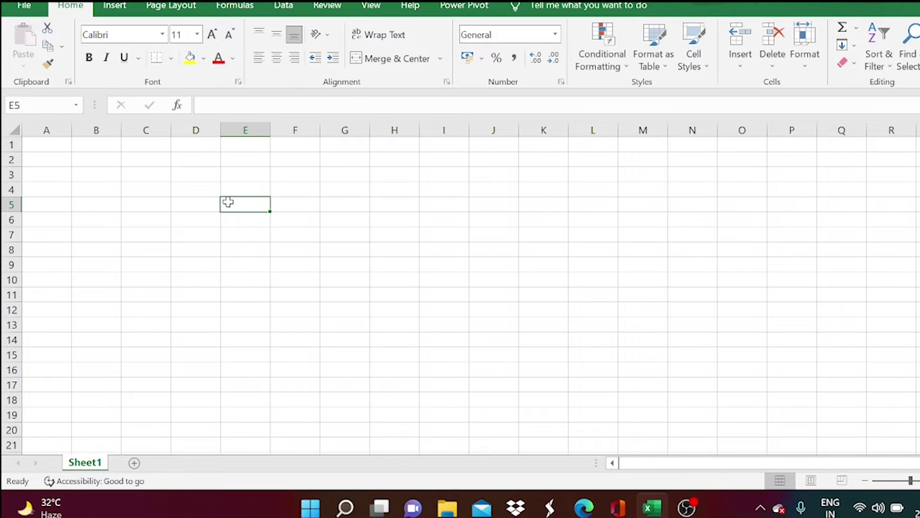
{"action": "left_click", "coordinate": [151, 190]}
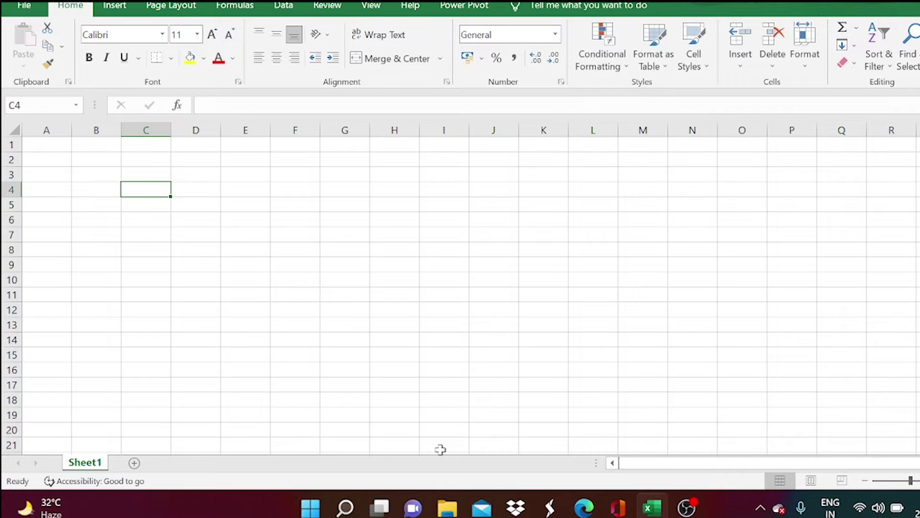
{"action": "left_click", "coordinate": [158, 174]}
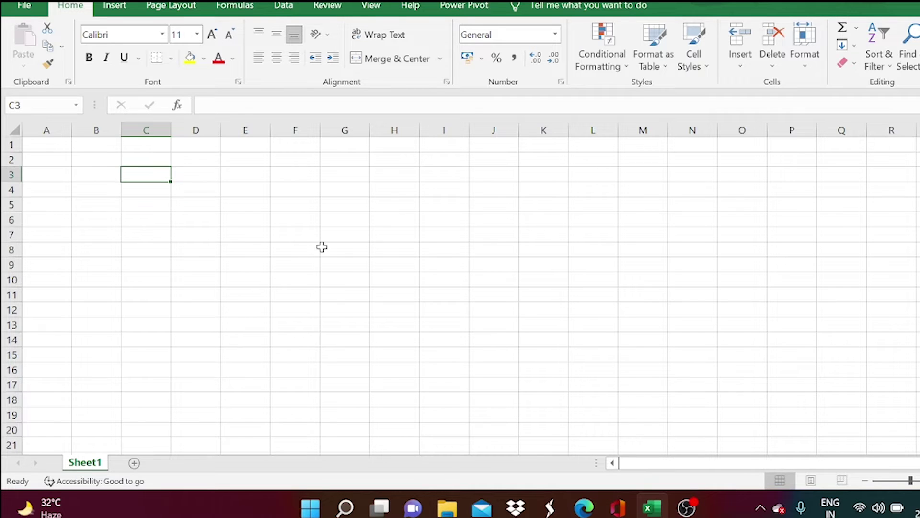
{"action": "type", "text": "Month"}
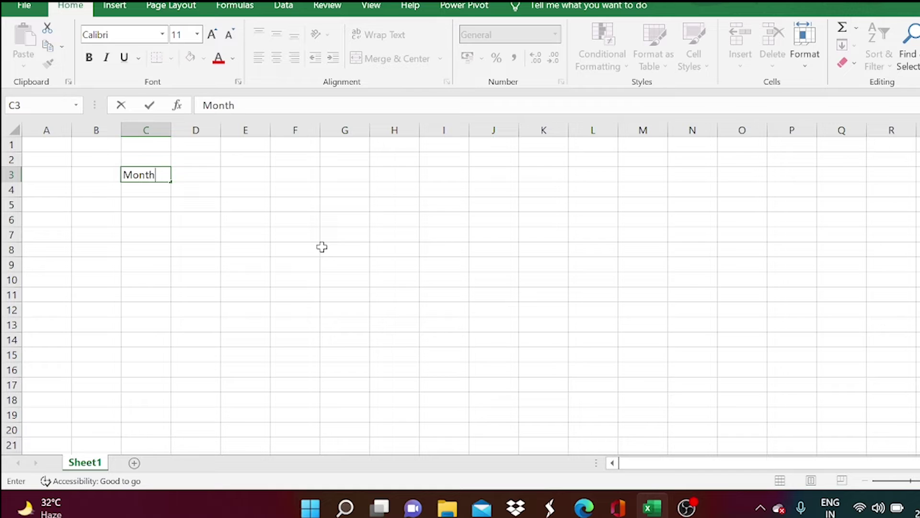
{"action": "type", "text": "ly Bud"}
{"action": "type", "text": "get"}
{"action": "left_click", "coordinate": [200, 236]}
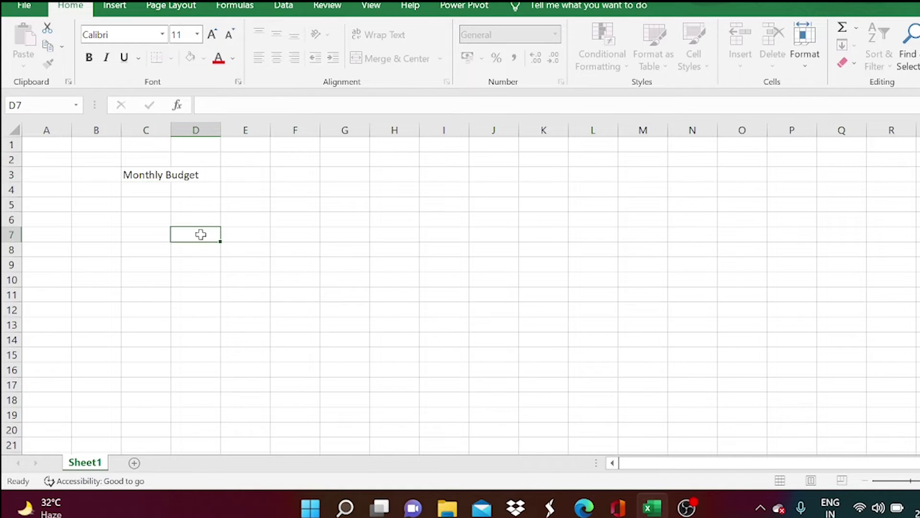
{"action": "left_click", "coordinate": [138, 181]}
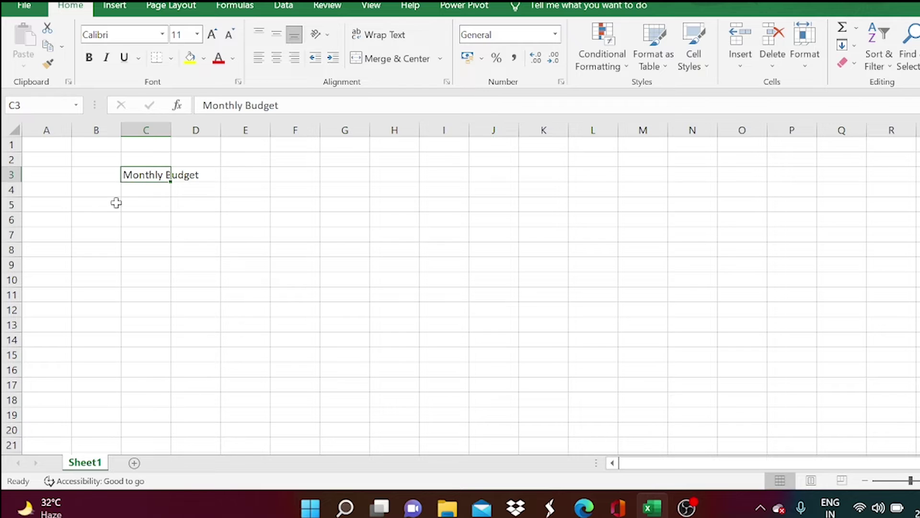
{"action": "left_click", "coordinate": [82, 197]}
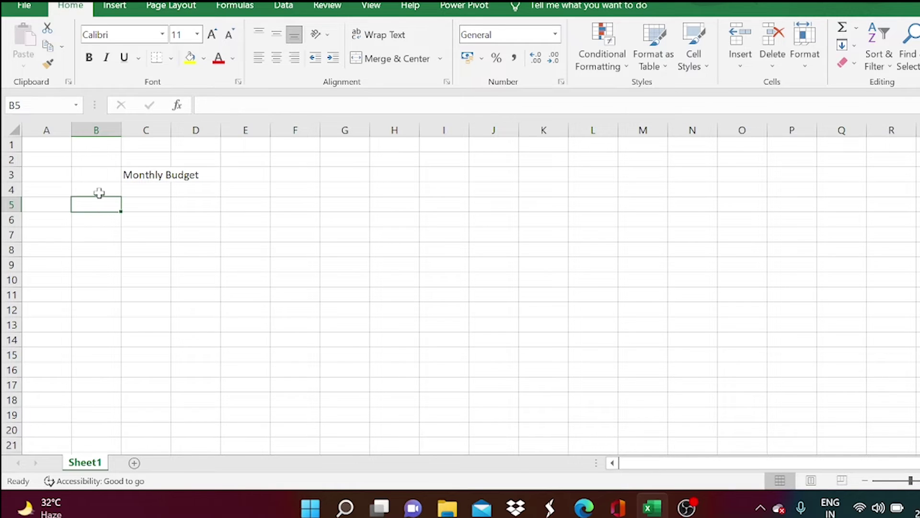
Fill B4:E4 with the headings Jan-22, Feb-22, Mar-22 and Total
{"action": "left_click", "coordinate": [98, 192]}
{"action": "type", "text": "J"}
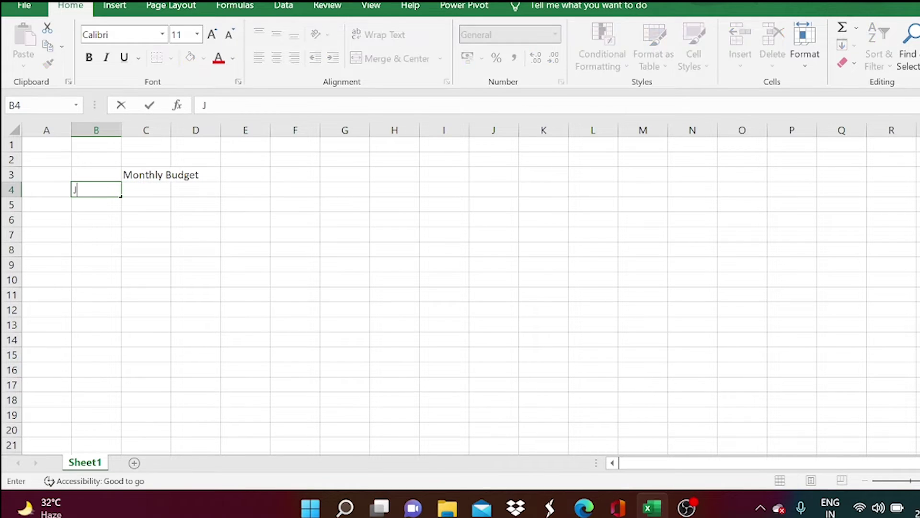
{"action": "type", "text": "an 22"}
{"action": "left_click", "coordinate": [146, 191]}
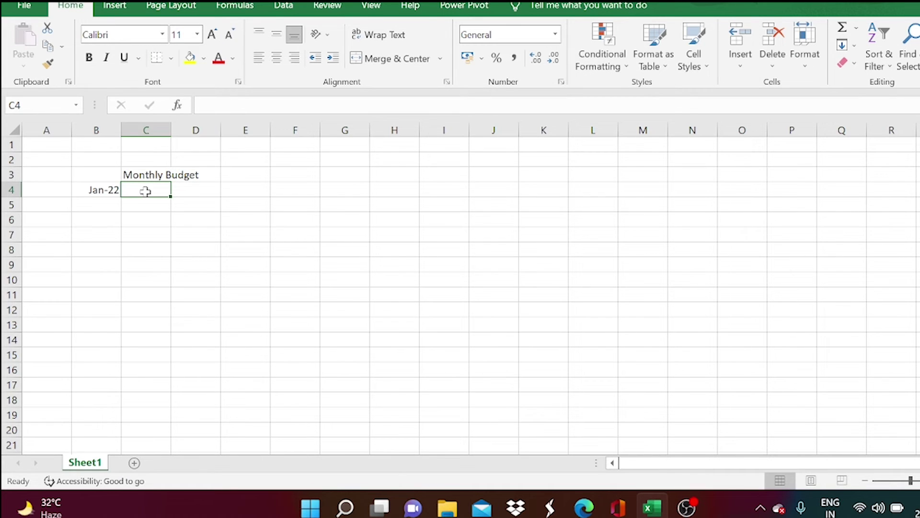
{"action": "type", "text": "Feb"}
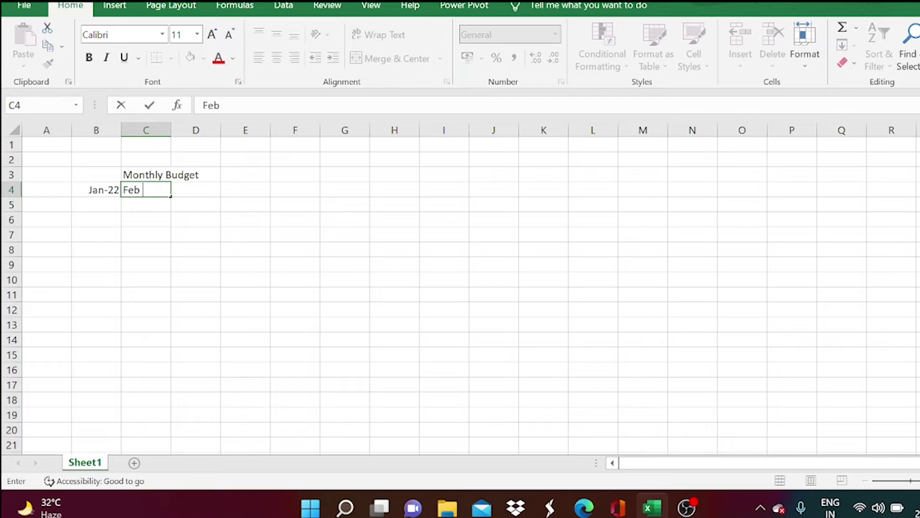
{"action": "type", "text": " 22"}
{"action": "left_click", "coordinate": [163, 203]}
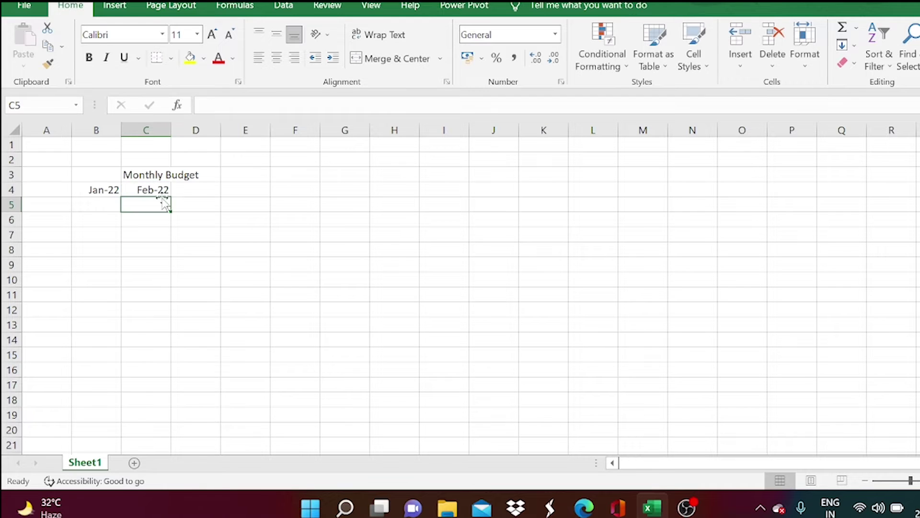
{"action": "left_click", "coordinate": [191, 190]}
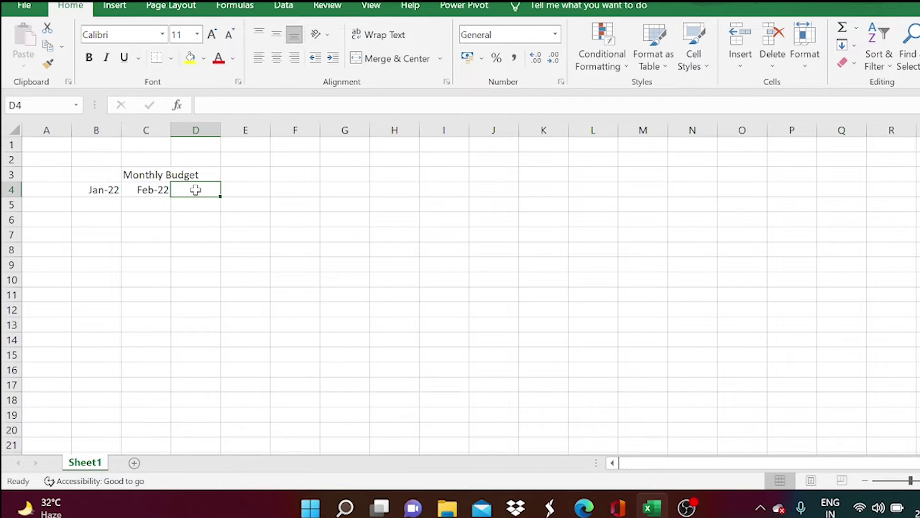
{"action": "type", "text": "Mar "}
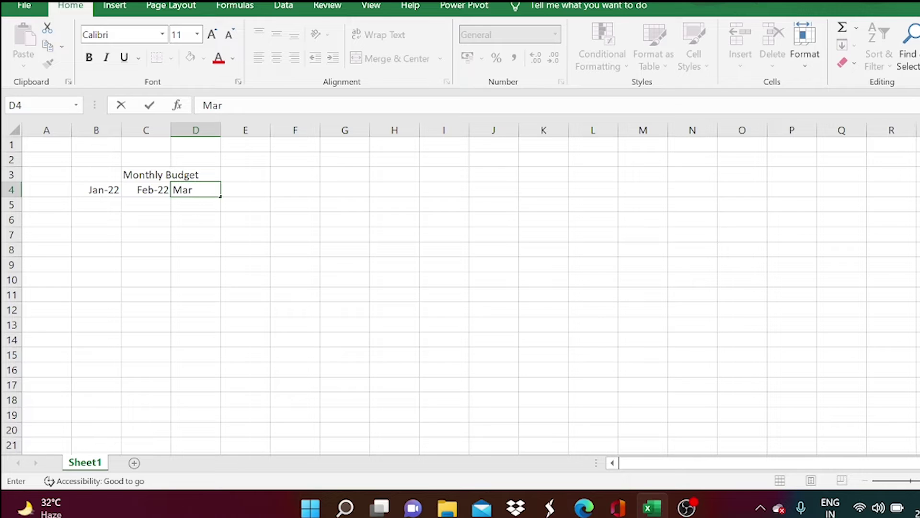
{"action": "type", "text": "22"}
{"action": "key", "text": "Return"}
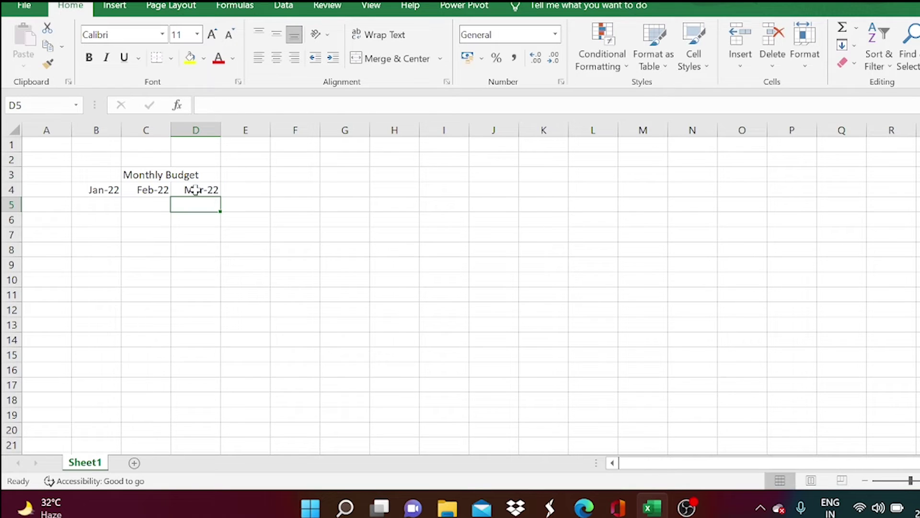
{"action": "left_click", "coordinate": [235, 192]}
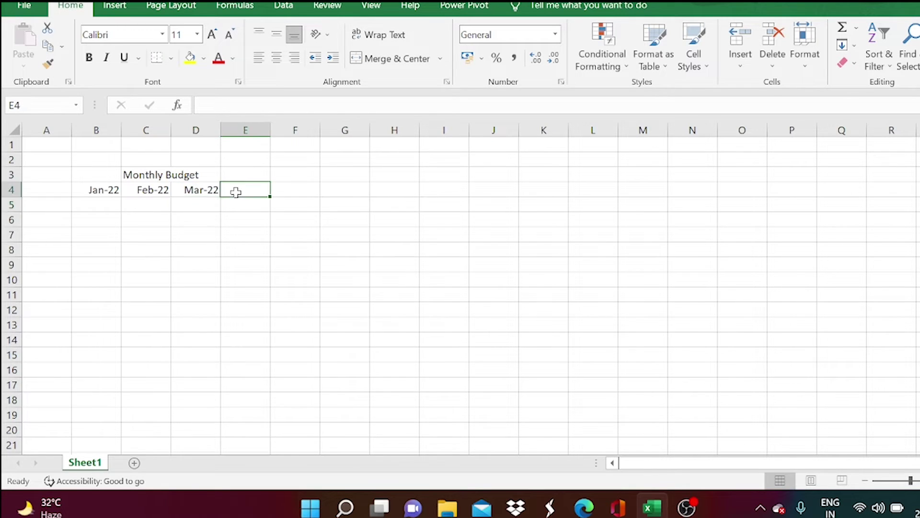
{"action": "type", "text": "T"}
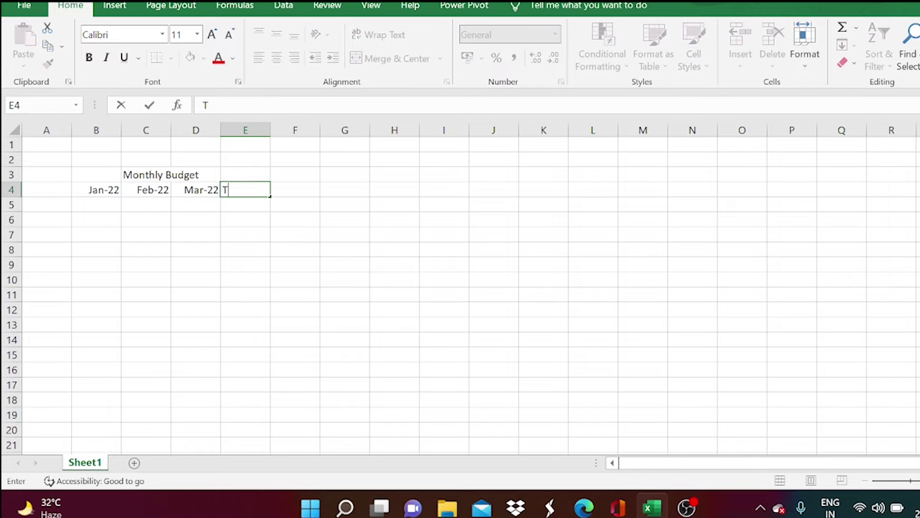
{"action": "type", "text": "otal"}
{"action": "key", "text": "Return"}
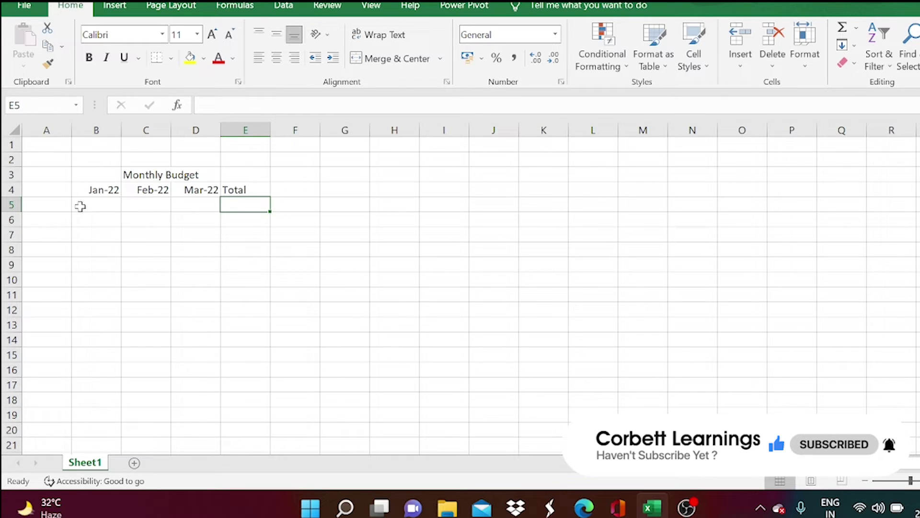
Label A5 and A6 as Rent and Electricty Bill
{"action": "left_click", "coordinate": [55, 214]}
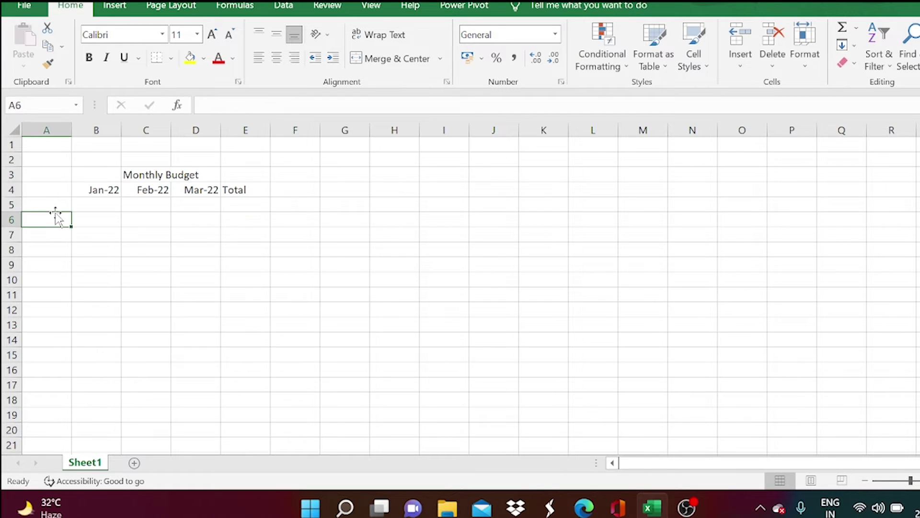
{"action": "left_click", "coordinate": [49, 203]}
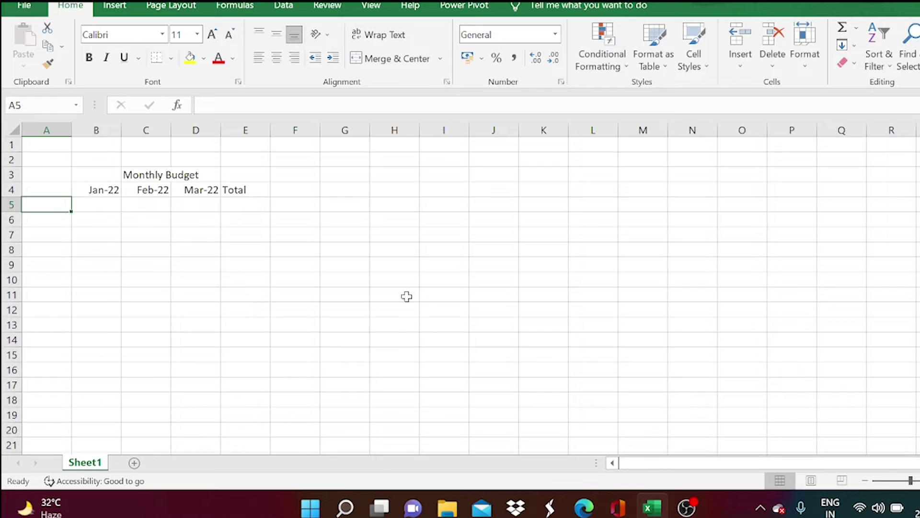
{"action": "type", "text": "Re"}
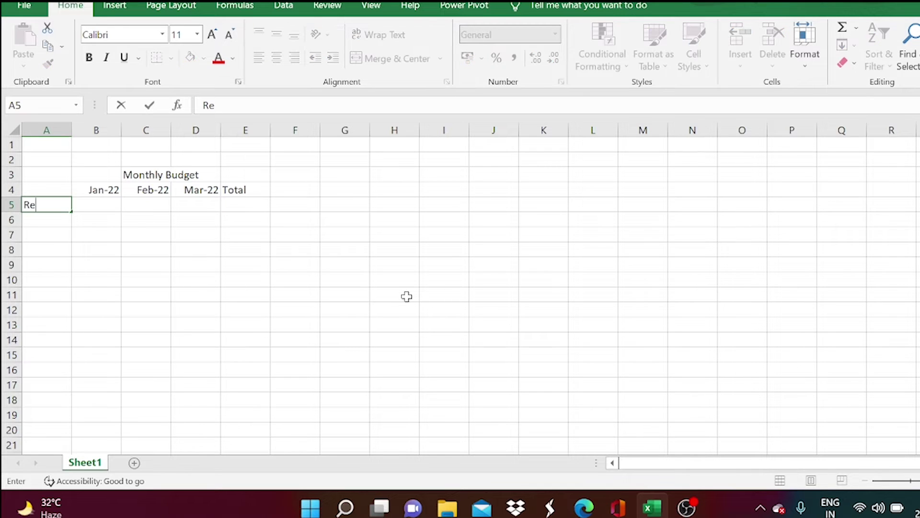
{"action": "type", "text": "nt"}
{"action": "key", "text": "Return"}
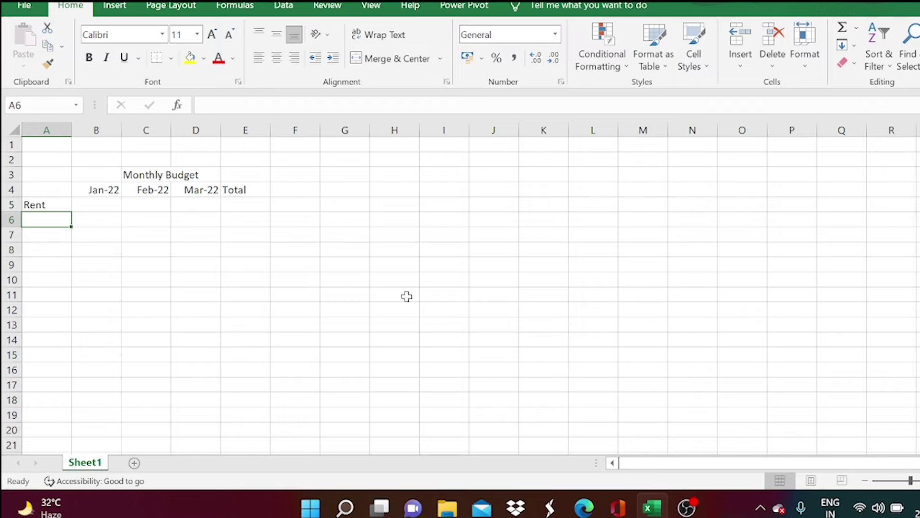
{"action": "type", "text": "E"}
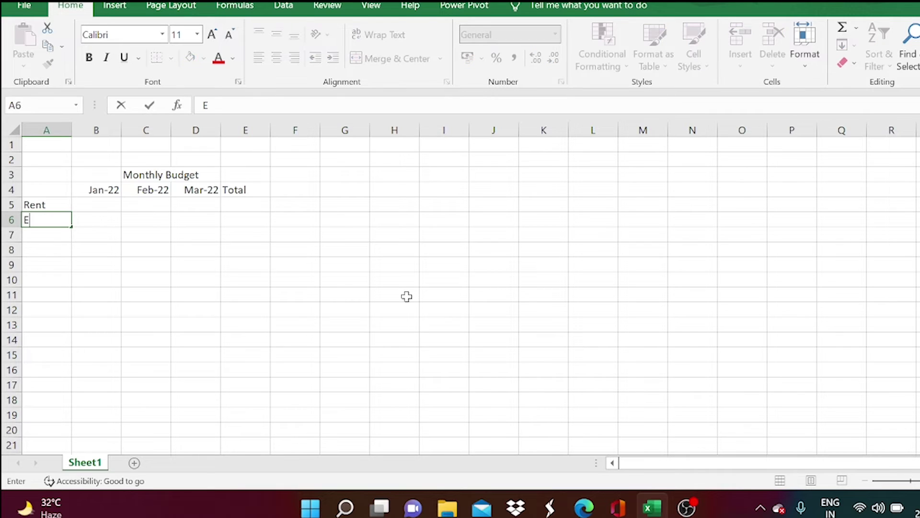
{"action": "type", "text": "lect"}
{"action": "type", "text": "ricty"}
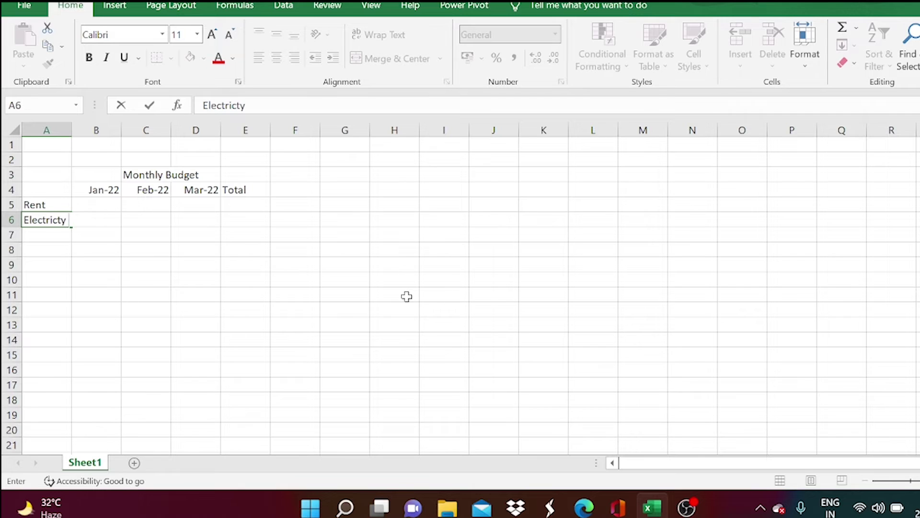
{"action": "type", "text": " Bill"}
{"action": "key", "text": "Return"}
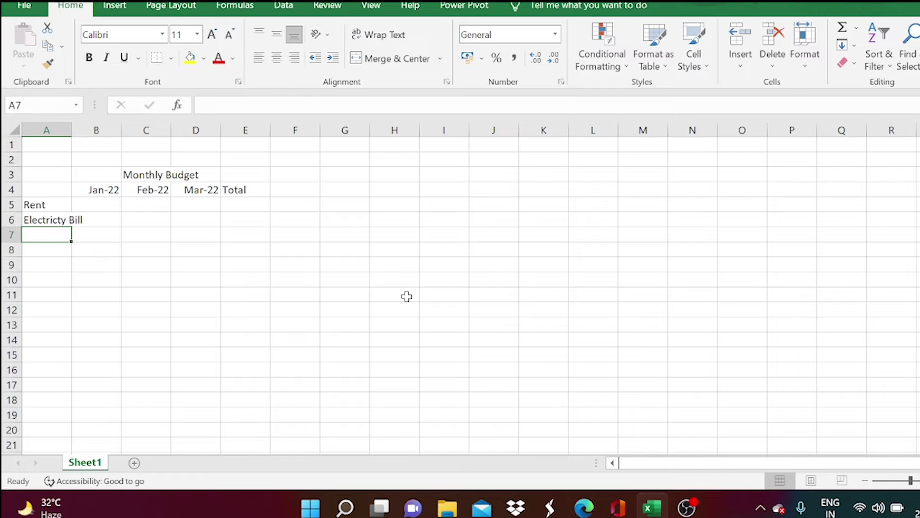
Add Grossery, internet bill and Candy in A7:A9
{"action": "type", "text": "Grosse"}
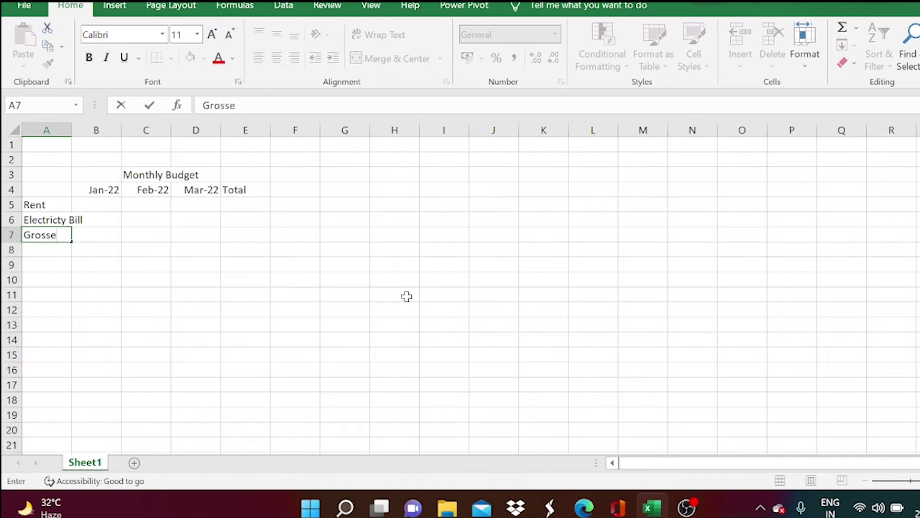
{"action": "type", "text": "ry"}
{"action": "key", "text": "Return"}
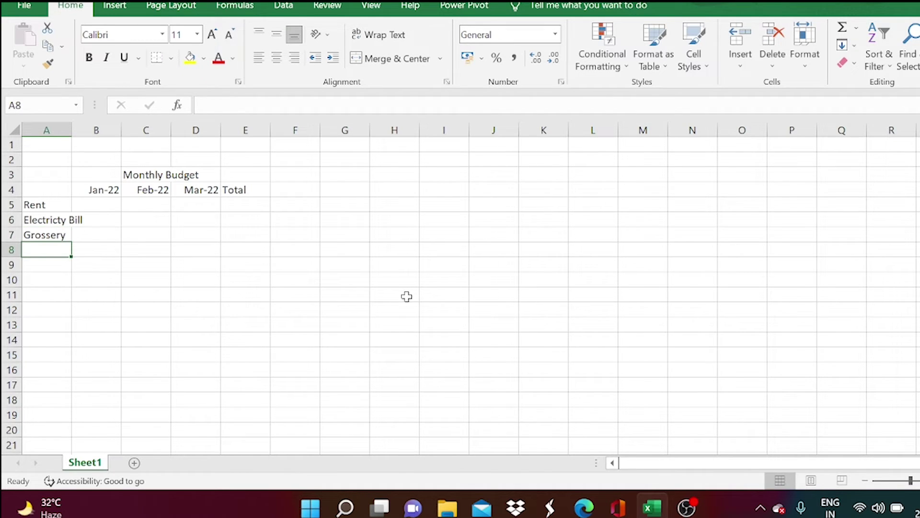
{"action": "type", "text": "Mo"}
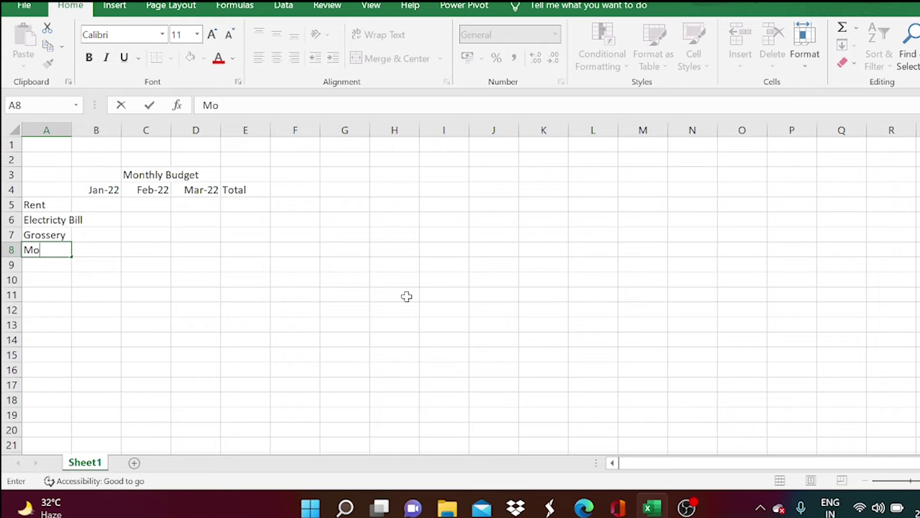
{"action": "key", "text": "BackSpace"}
{"action": "key", "text": "BackSpace"}
{"action": "type", "text": "int"}
{"action": "type", "text": "ernet b"}
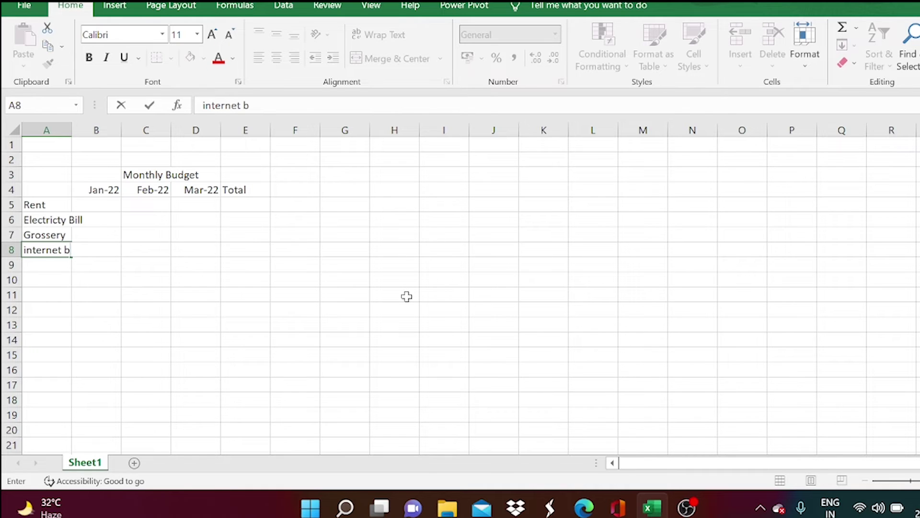
{"action": "type", "text": "ill"}
{"action": "key", "text": "ctrl+Return"}
{"action": "key", "text": "Return"}
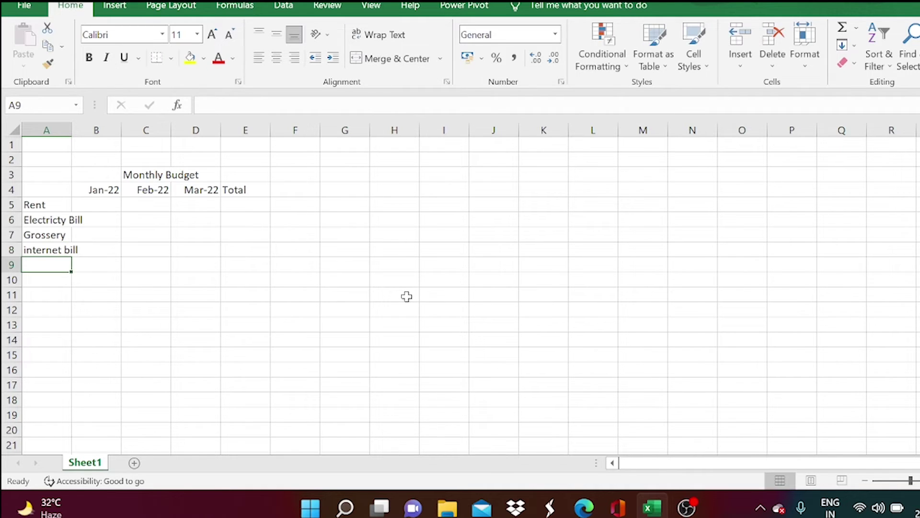
{"action": "type", "text": "Candy"}
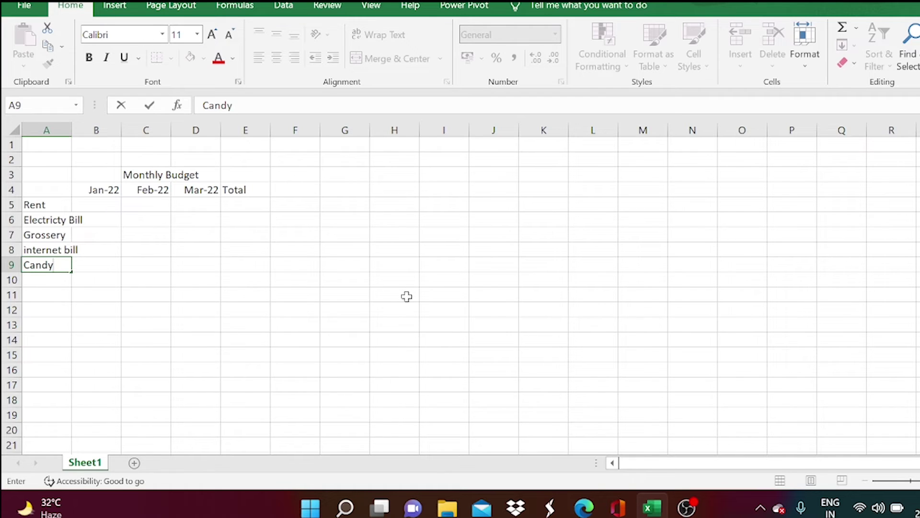
{"action": "key", "text": "Return"}
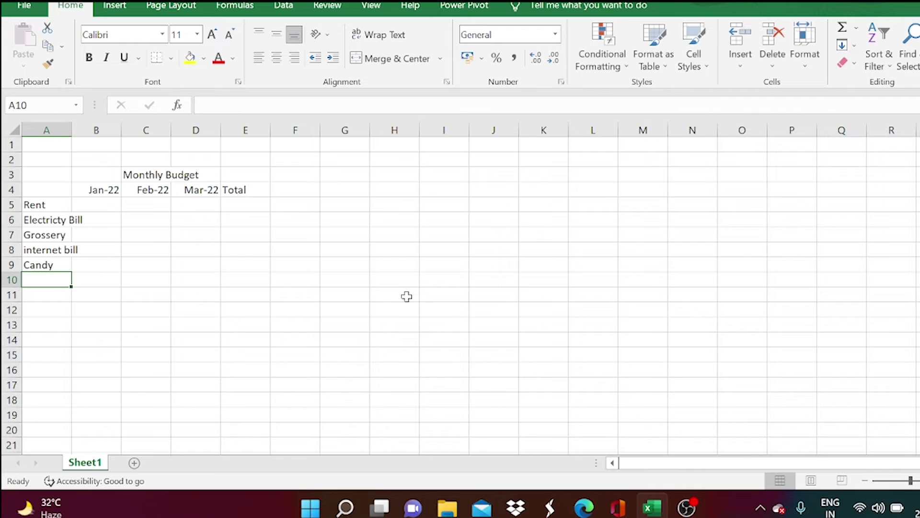
Enter 3000 as the monthly rent across B5:D5
{"action": "left_click", "coordinate": [94, 207]}
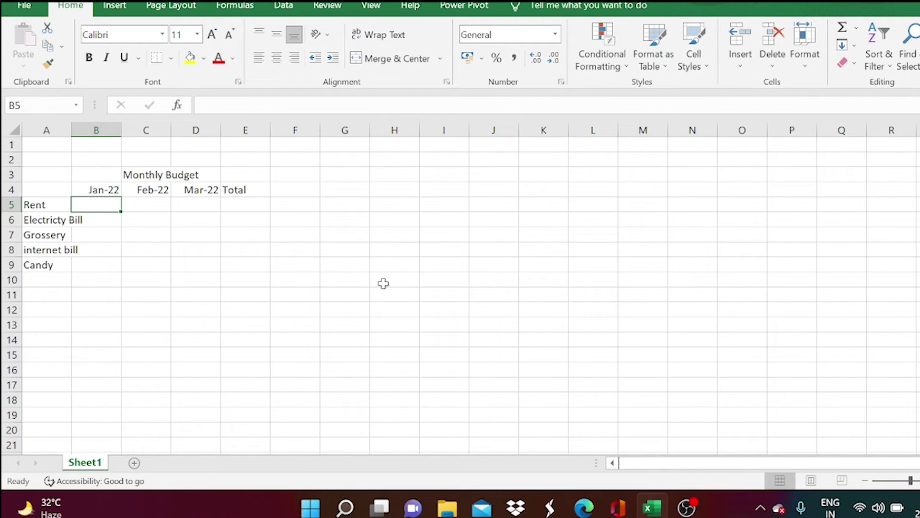
{"action": "type", "text": "1"}
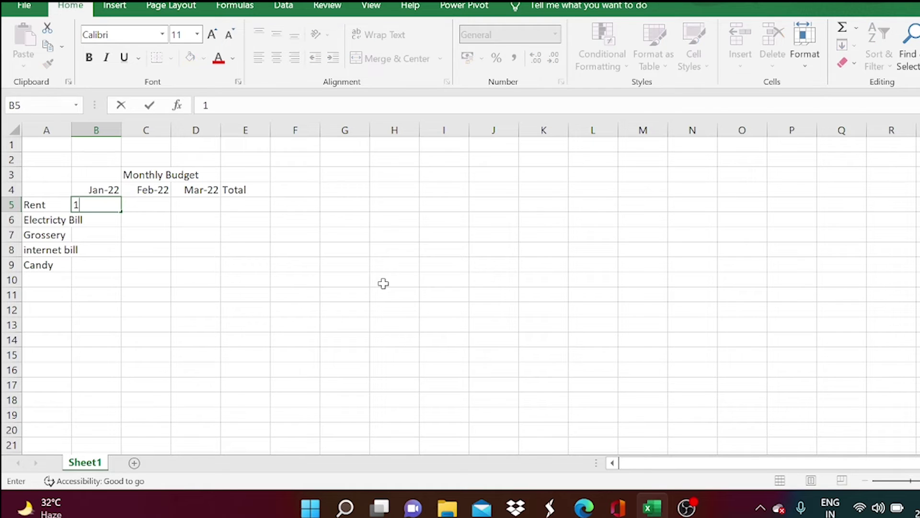
{"action": "type", "text": "5000"}
{"action": "key", "text": "BackSpace"}
{"action": "key", "text": "BackSpace"}
{"action": "key", "text": "BackSpace"}
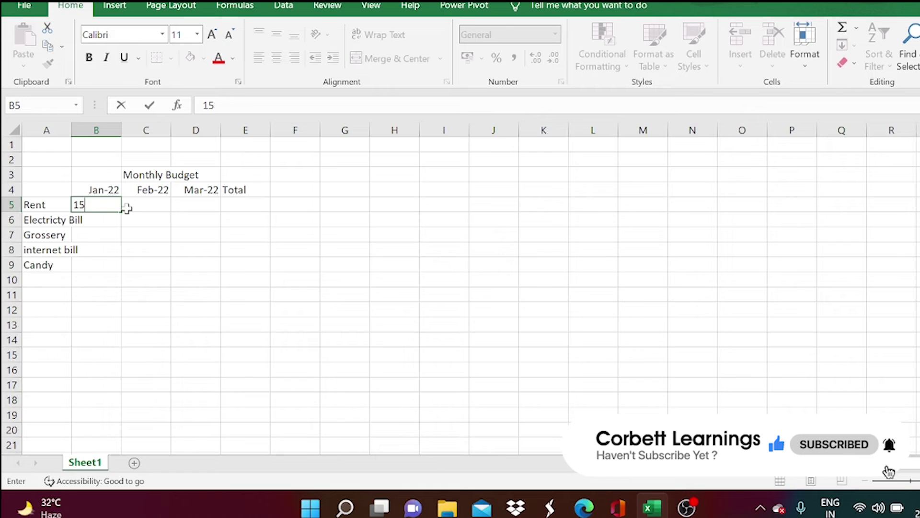
{"action": "key", "text": "BackSpace"}
{"action": "key", "text": "BackSpace"}
{"action": "type", "text": "3000"}
{"action": "left_click", "coordinate": [136, 207]}
{"action": "type", "text": "300"}
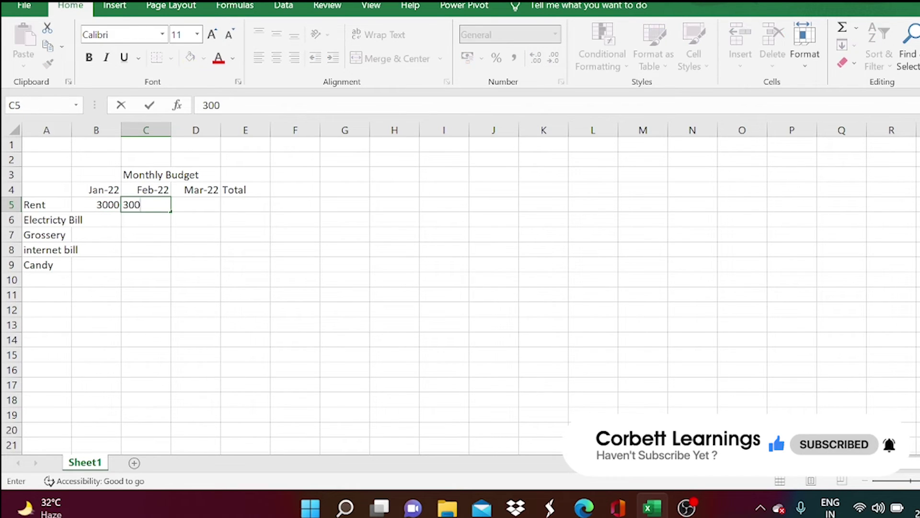
{"action": "type", "text": "0"}
{"action": "left_click", "coordinate": [185, 207]}
{"action": "type", "text": "3000"}
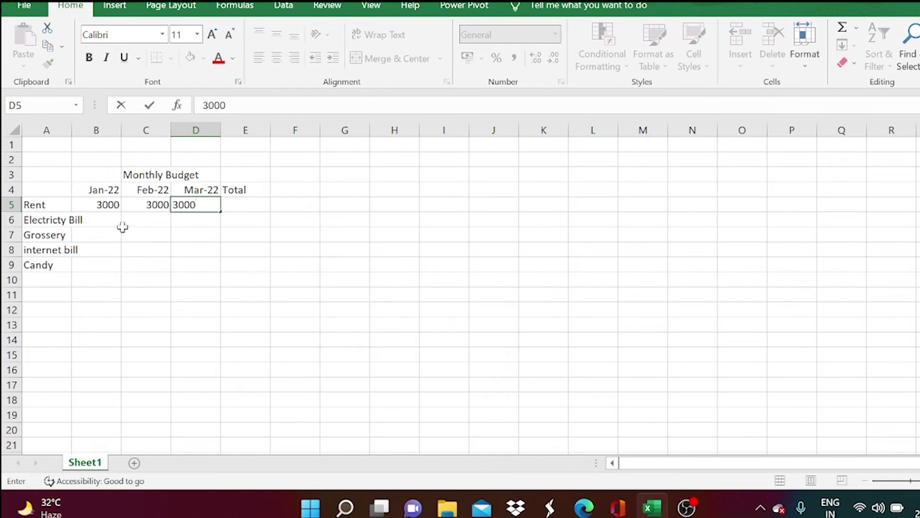
Fill the electricity row with 1500, 1500 and 2000, then clear C6 for correction
{"action": "left_click", "coordinate": [106, 223]}
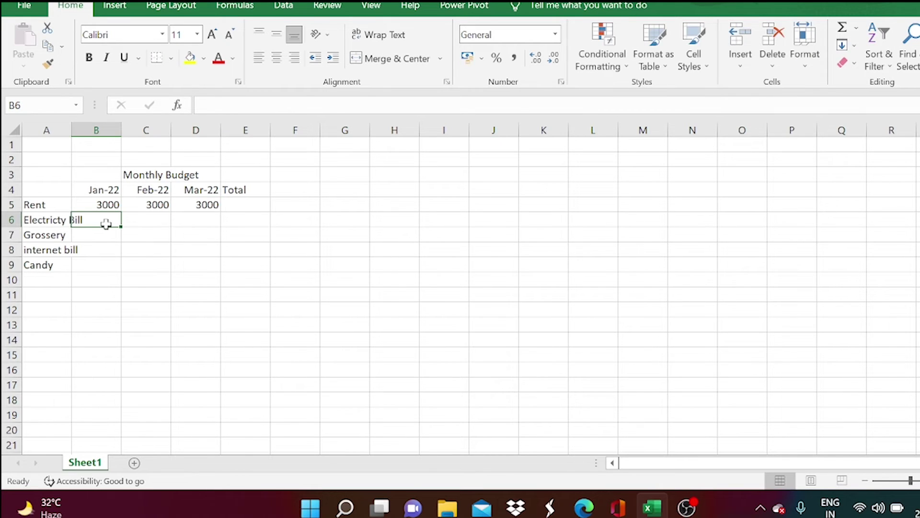
{"action": "type", "text": "1"}
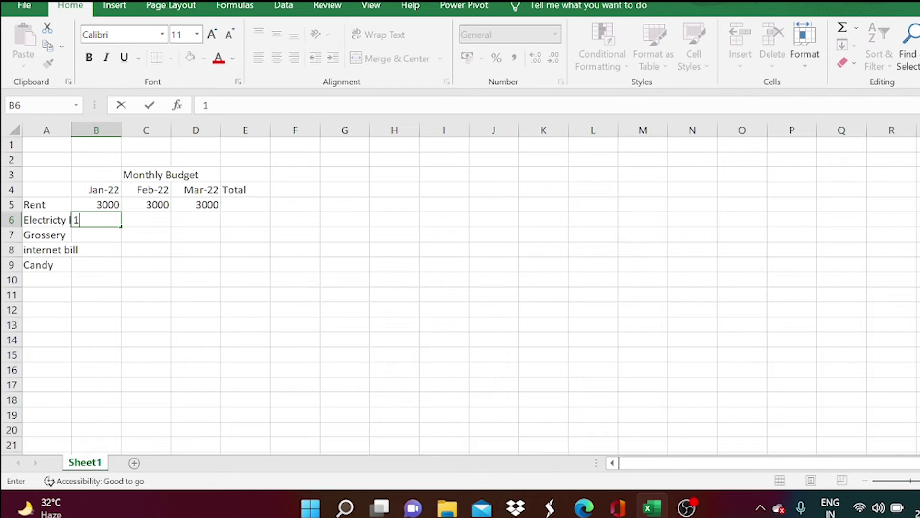
{"action": "type", "text": "500"}
{"action": "left_click", "coordinate": [159, 216]}
{"action": "type", "text": "1"}
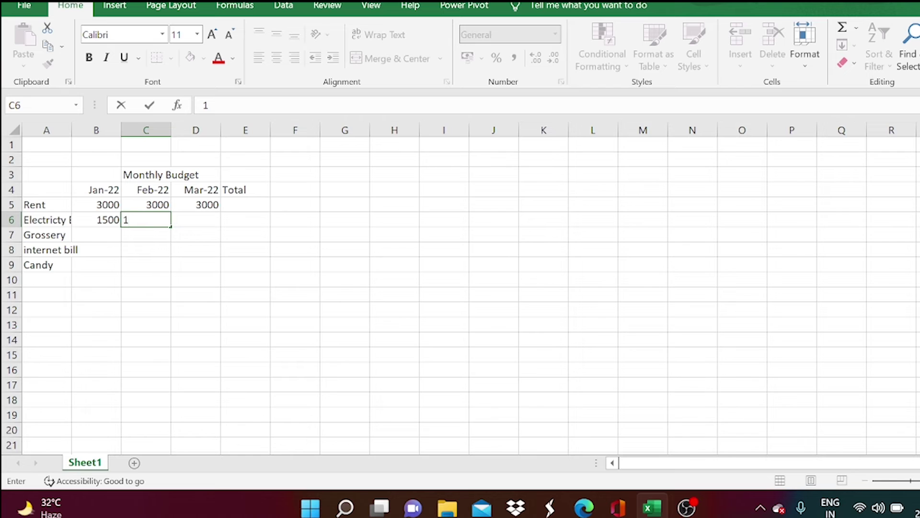
{"action": "type", "text": "500"}
{"action": "left_click", "coordinate": [176, 221]}
{"action": "type", "text": "20"}
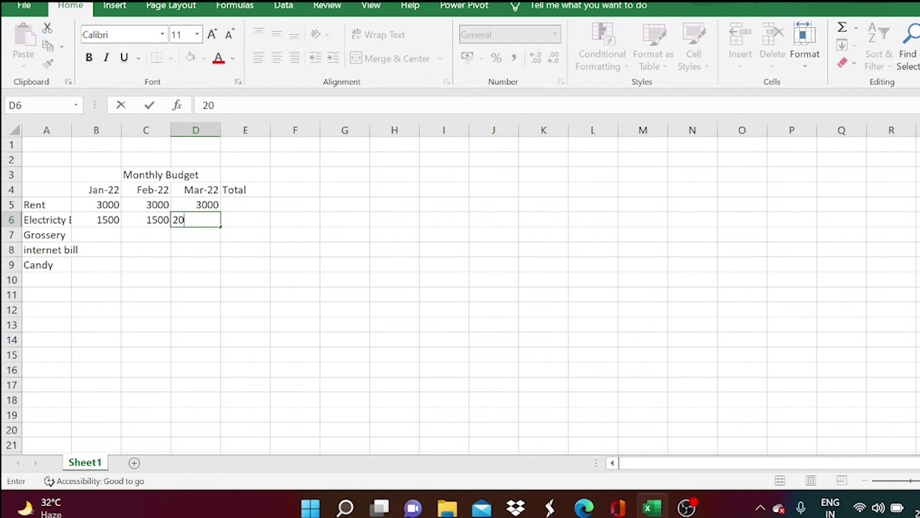
{"action": "type", "text": "00"}
{"action": "left_click", "coordinate": [160, 224]}
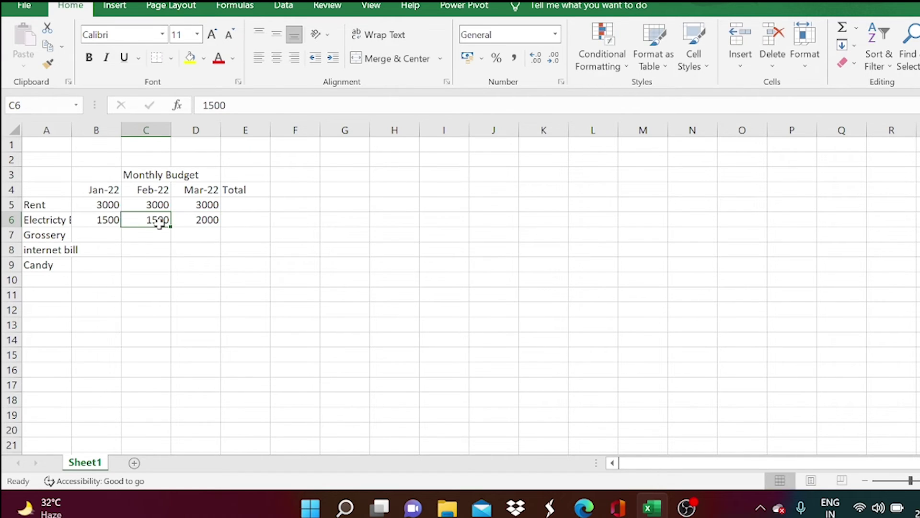
{"action": "key", "text": "BackSpace"}
Set C6 to 1800 and enter Grossery amounts 2500, 3000 and 4500
{"action": "type", "text": "1800"}
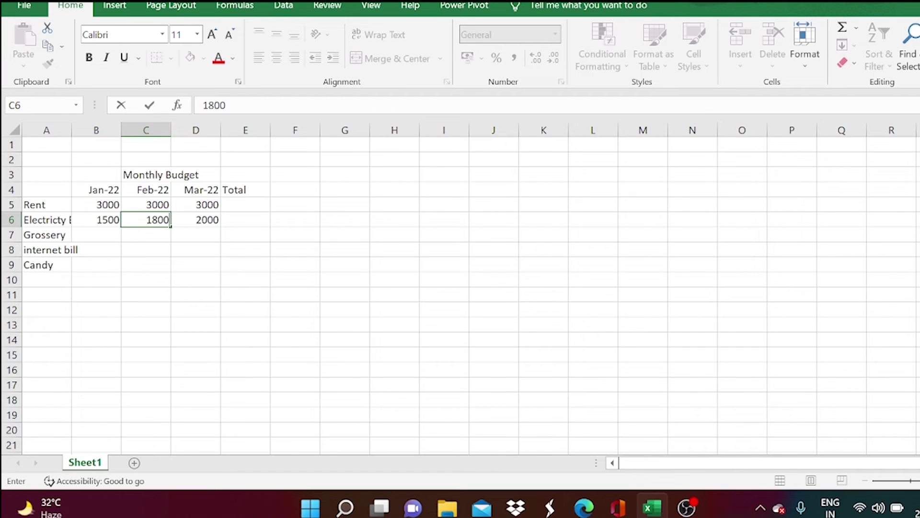
{"action": "left_click", "coordinate": [87, 234]}
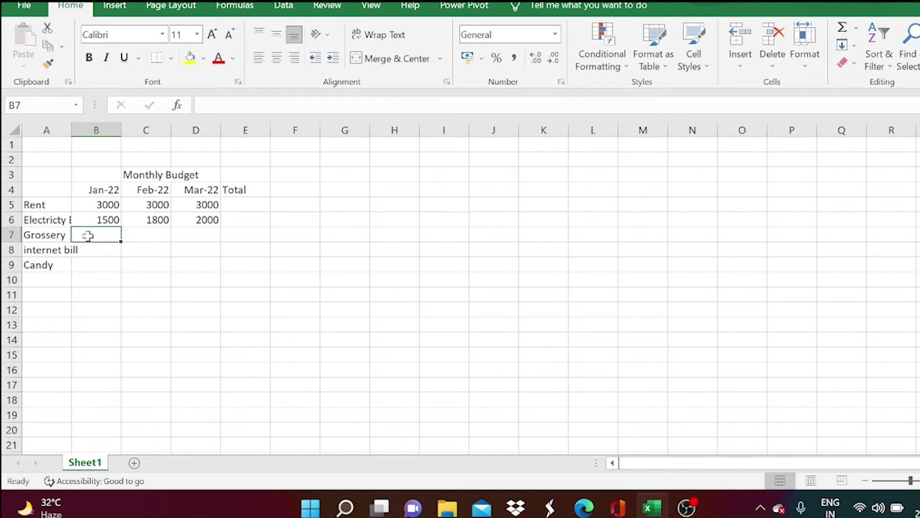
{"action": "type", "text": "2500"}
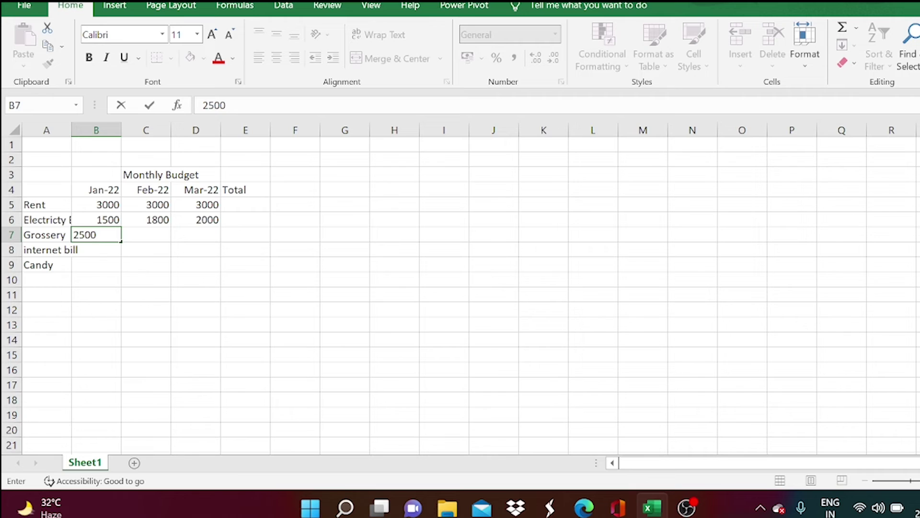
{"action": "left_click", "coordinate": [146, 233]}
{"action": "type", "text": "3"}
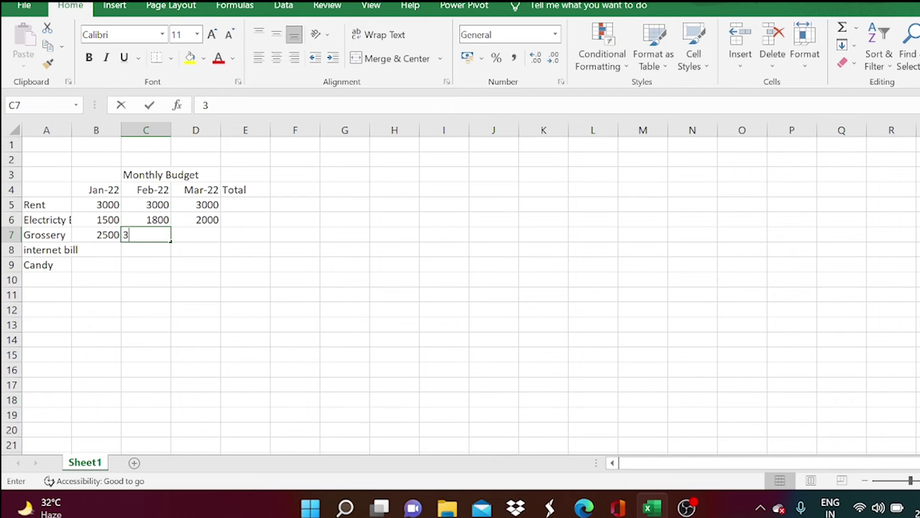
{"action": "type", "text": "000"}
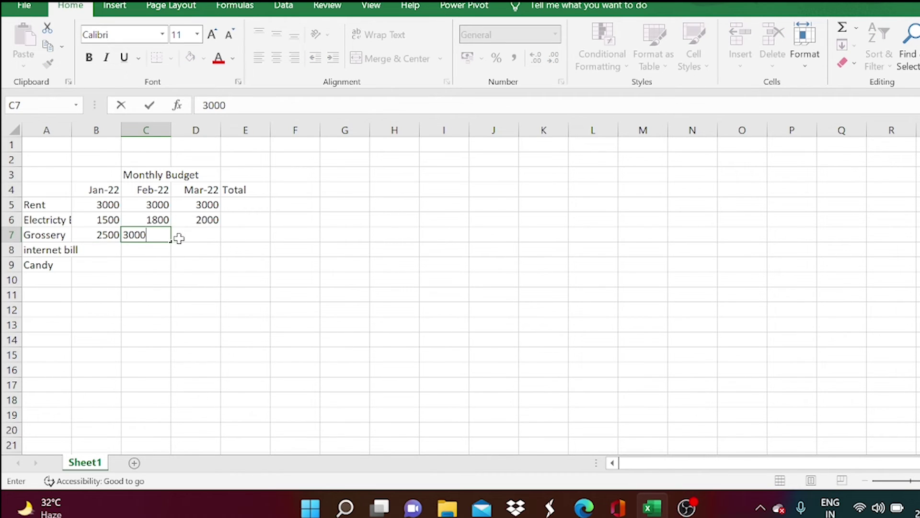
{"action": "left_click", "coordinate": [178, 238]}
{"action": "type", "text": "4"}
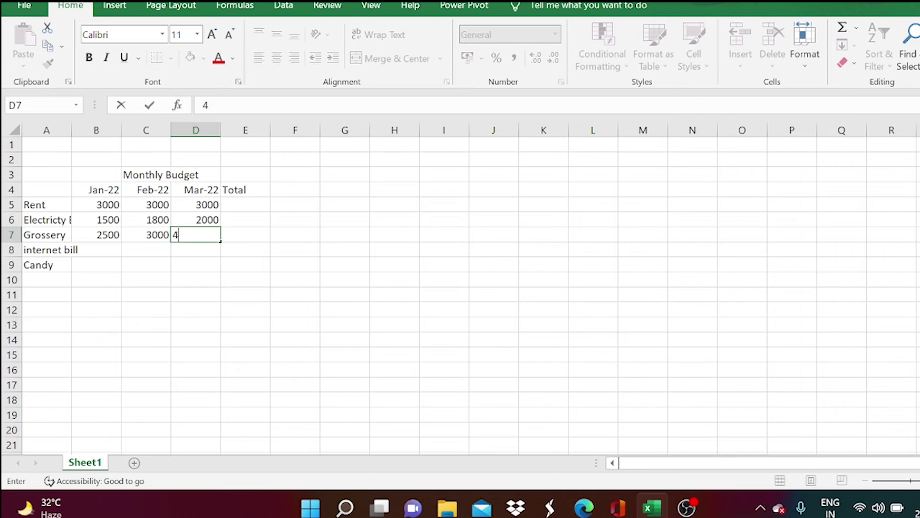
{"action": "type", "text": "500"}
Enter internet bill amounts 500, 350 and 400
{"action": "left_click", "coordinate": [81, 251]}
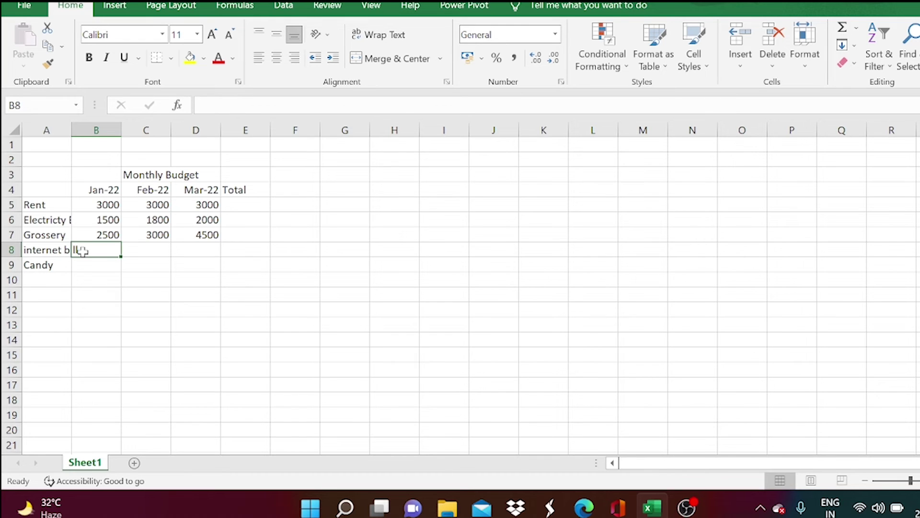
{"action": "type", "text": "500"}
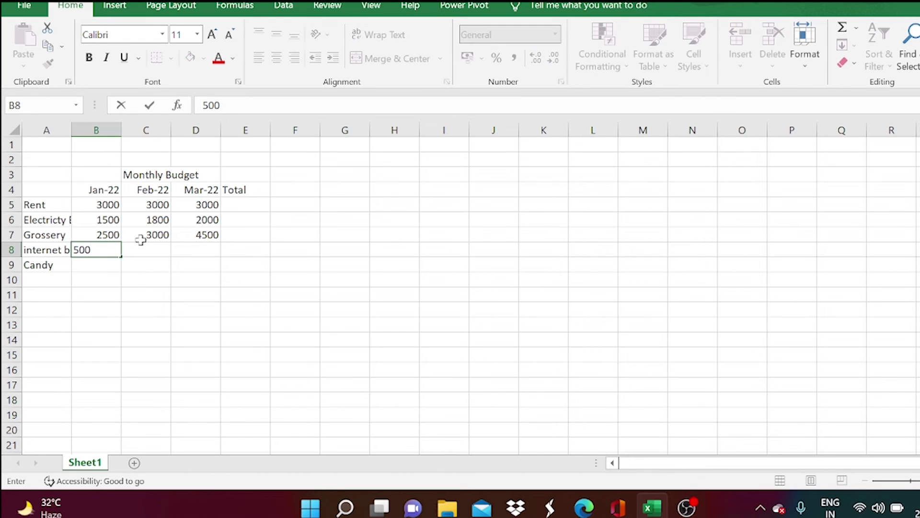
{"action": "left_click", "coordinate": [140, 248]}
{"action": "type", "text": "35"}
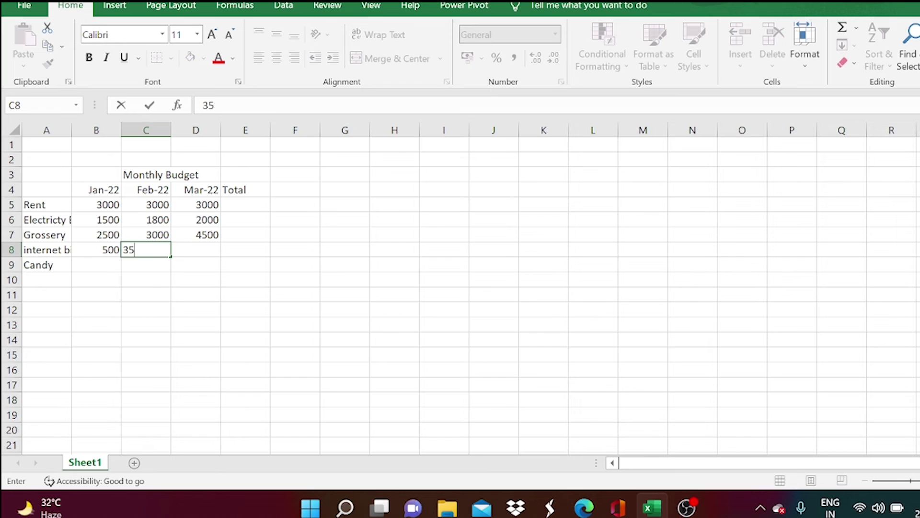
{"action": "type", "text": "0"}
{"action": "left_click", "coordinate": [183, 252]}
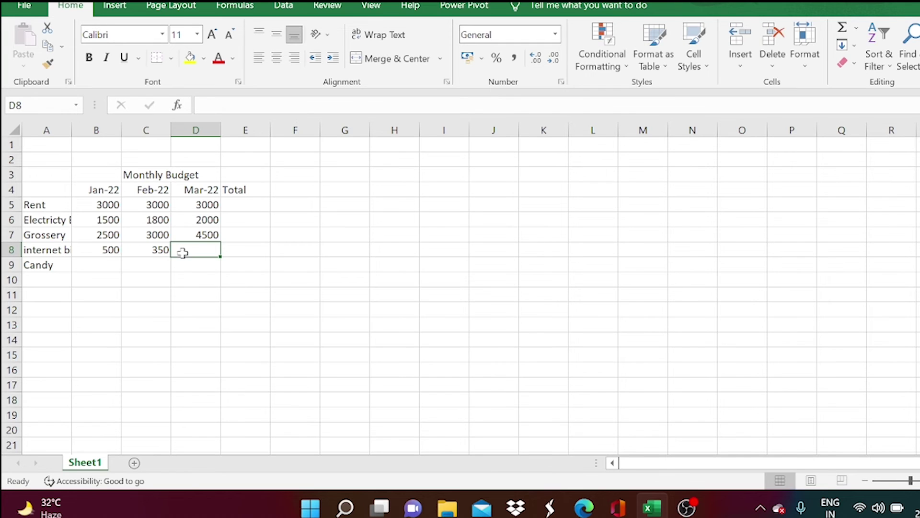
{"action": "type", "text": "400"}
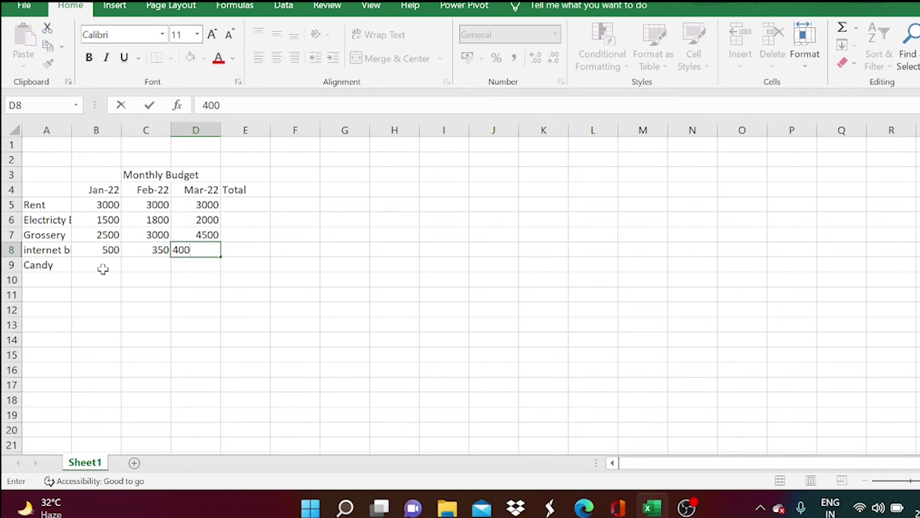
Enter Candy amounts 500, 400 and 300
{"action": "left_click", "coordinate": [103, 269]}
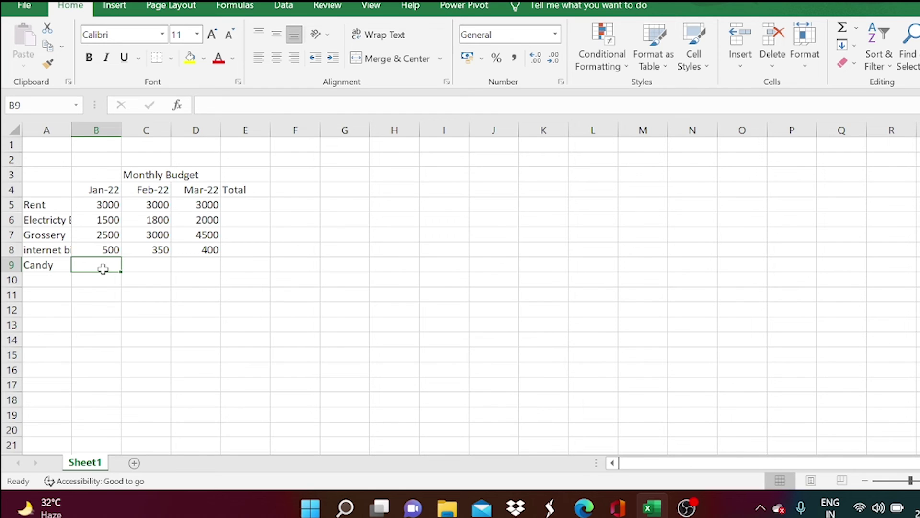
{"action": "type", "text": "500"}
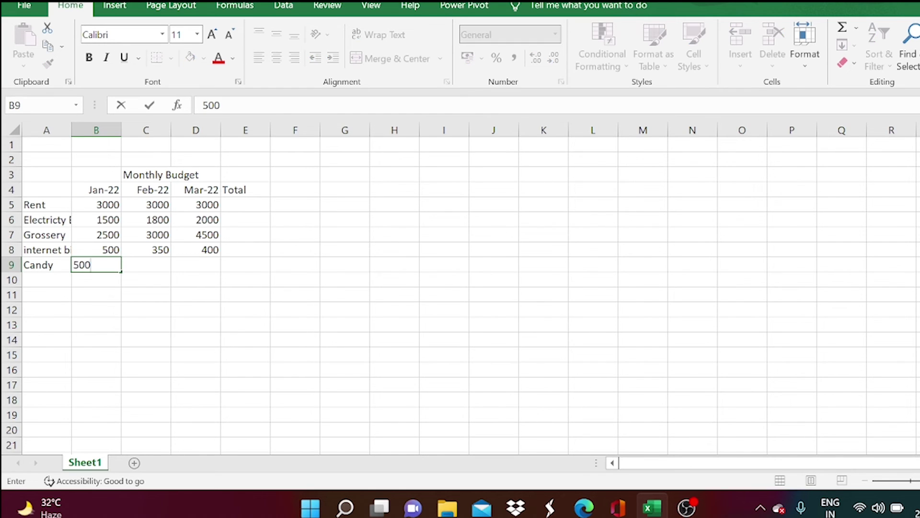
{"action": "key", "text": "Tab"}
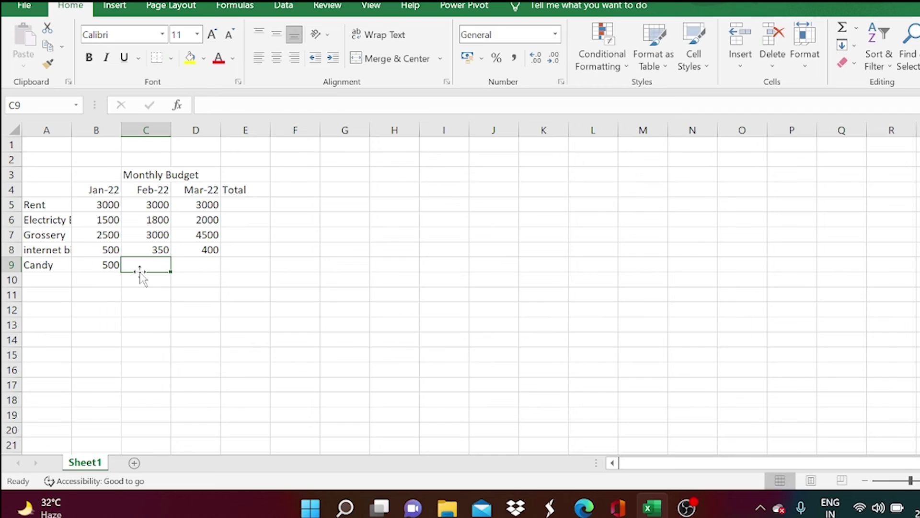
{"action": "type", "text": "400"}
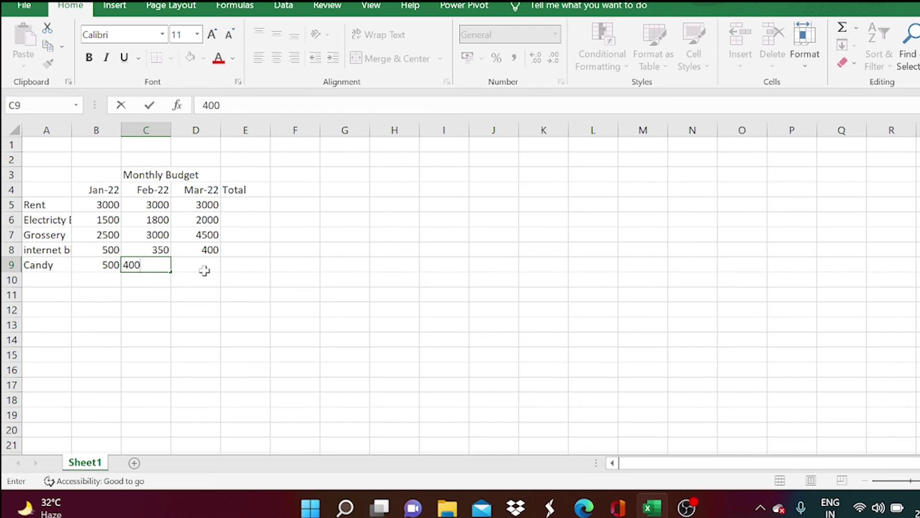
{"action": "left_click", "coordinate": [201, 268]}
{"action": "type", "text": "300"}
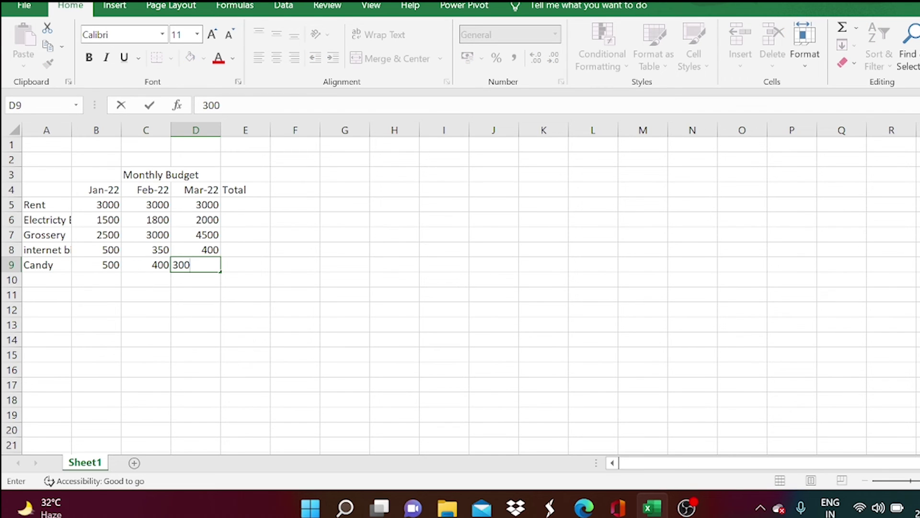
{"action": "left_click", "coordinate": [312, 309]}
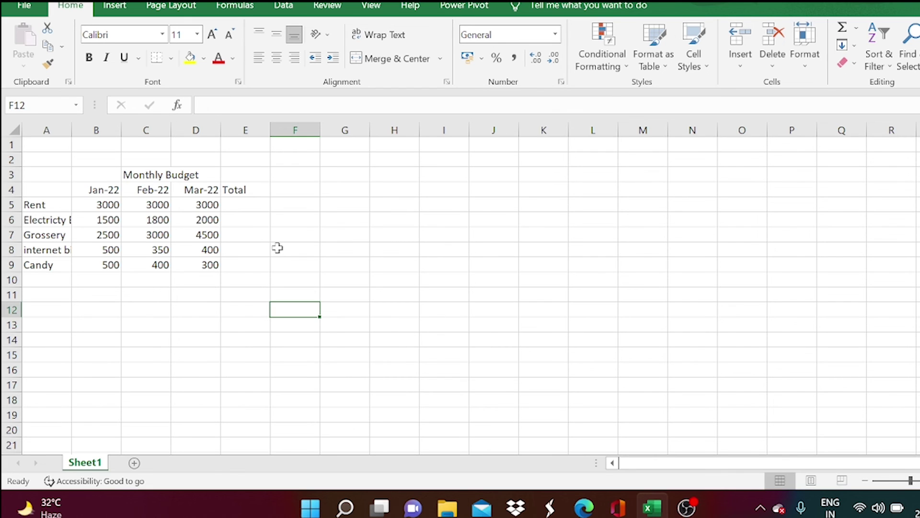
{"action": "key", "text": "Left"}
{"action": "key", "text": "Left"}
{"action": "key", "text": "Left"}
{"action": "key", "text": "Left"}
{"action": "key", "text": "Left"}
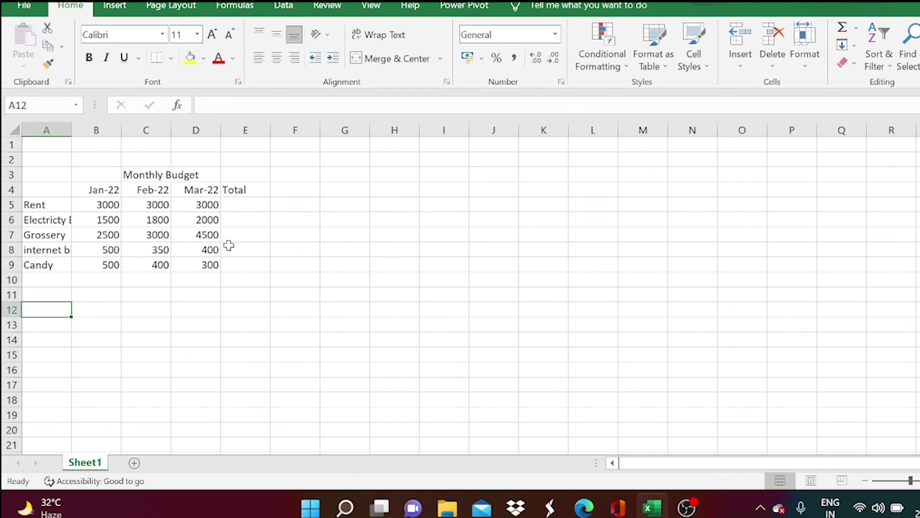
{"action": "key", "text": "Up"}
{"action": "key", "text": "Up"}
{"action": "key", "text": "Up"}
{"action": "key", "text": "Up"}
{"action": "key", "text": "Up"}
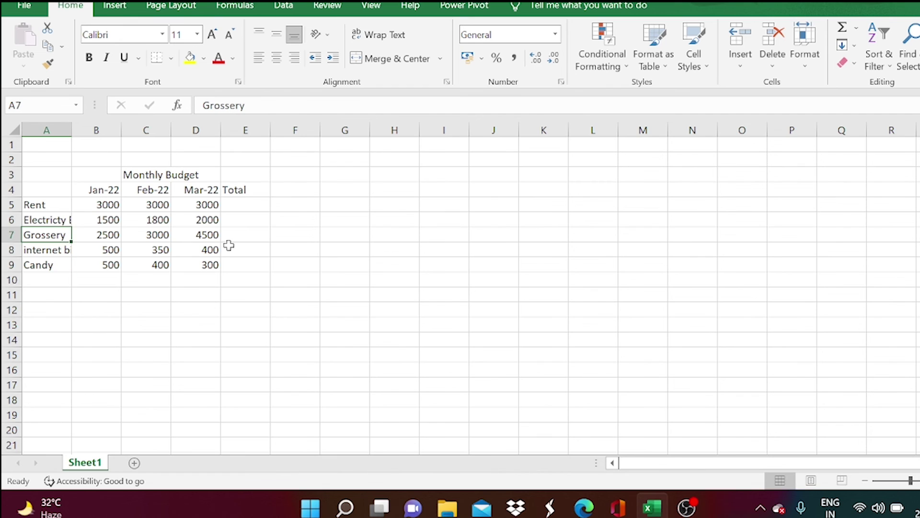
{"action": "key", "text": "Up"}
{"action": "key", "text": "Up"}
{"action": "key", "text": "Right"}
{"action": "key", "text": "Right"}
{"action": "key", "text": "Down"}
{"action": "key", "text": "Down"}
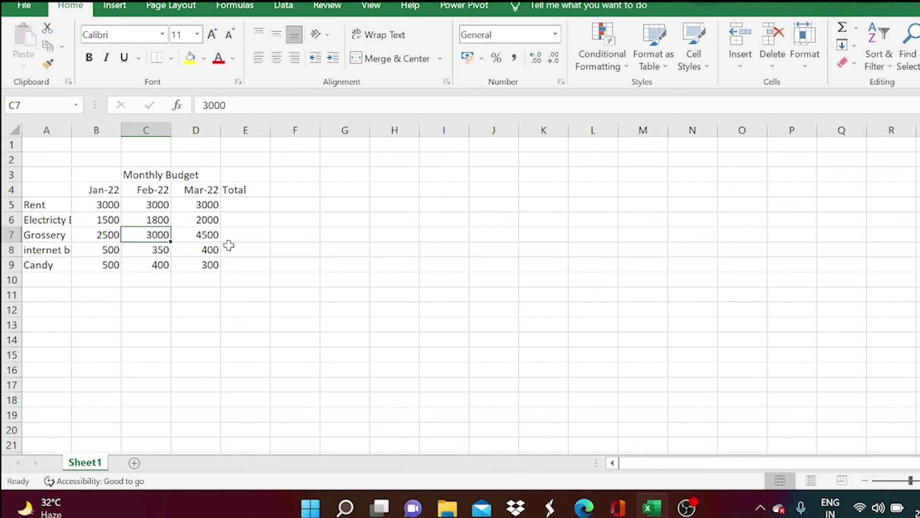
{"action": "key", "text": "Left"}
{"action": "key", "text": "Right"}
Label cell A10 as Total beneath Candy
{"action": "left_click", "coordinate": [45, 283]}
{"action": "type", "text": "T"}
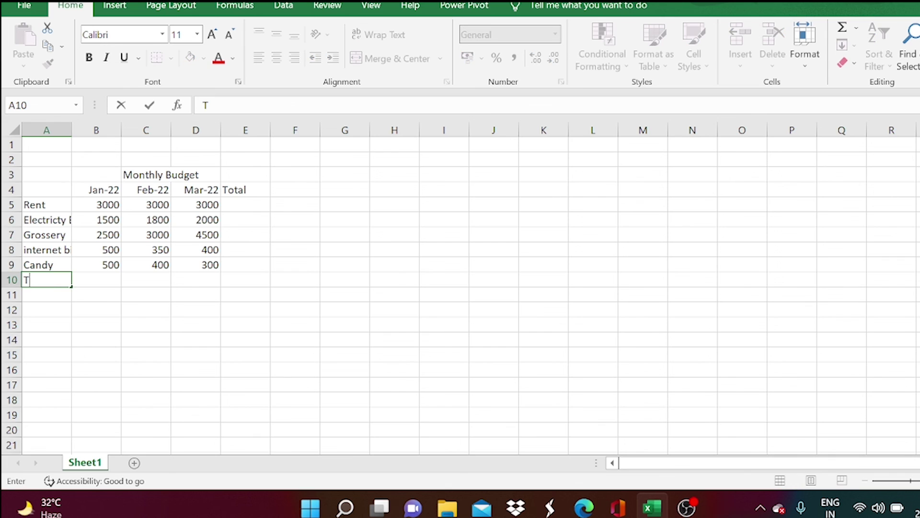
{"action": "type", "text": "otal"}
{"action": "left_click", "coordinate": [160, 329]}
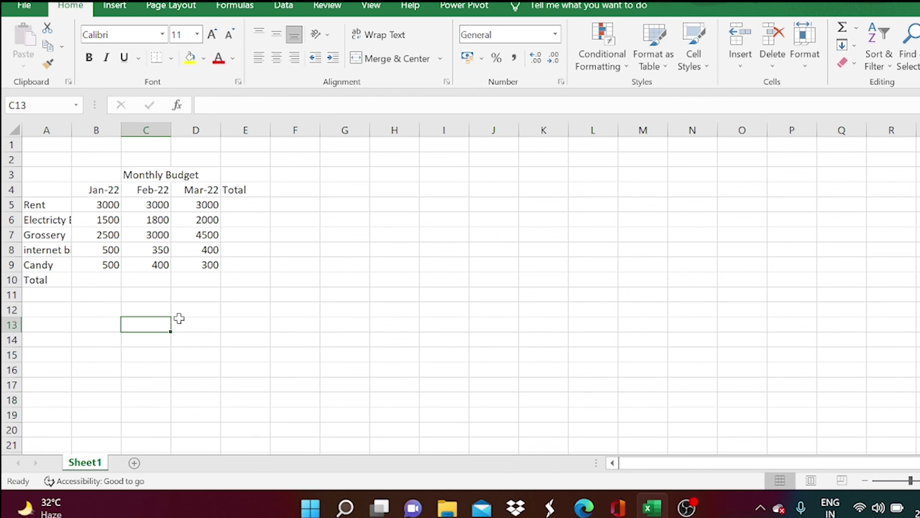